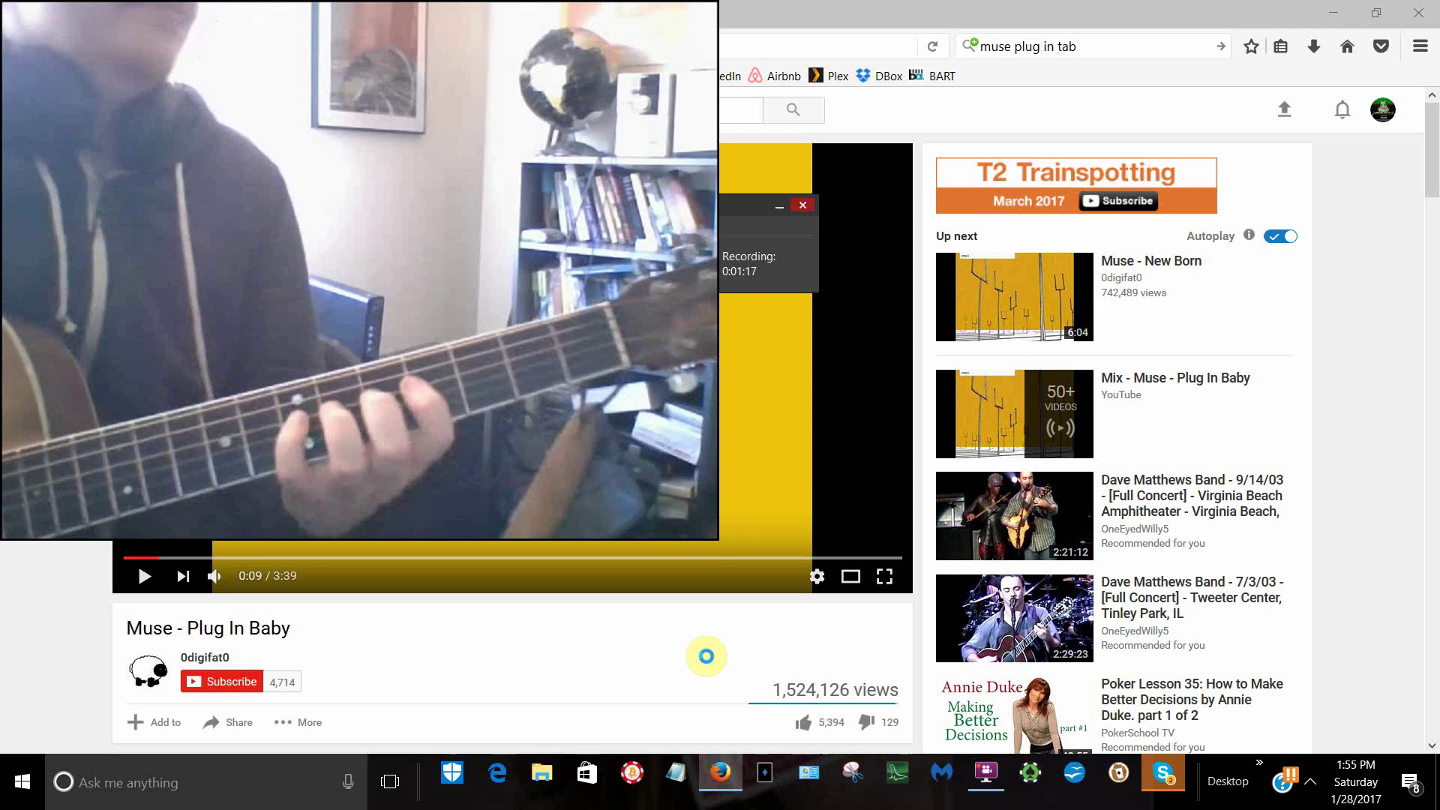
{"action": "key", "text": "Return"}
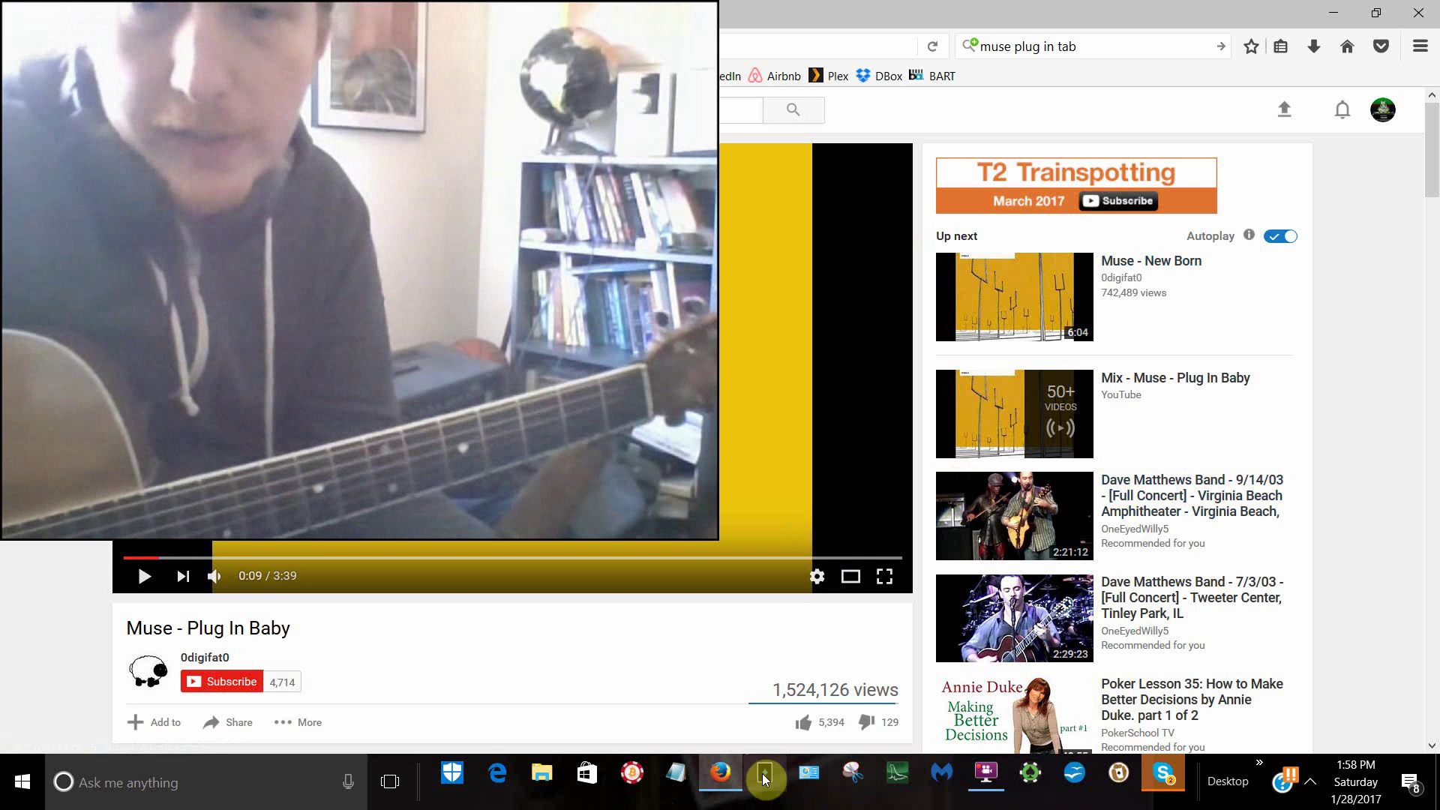
{"action": "left_click", "coordinate": [985, 775]}
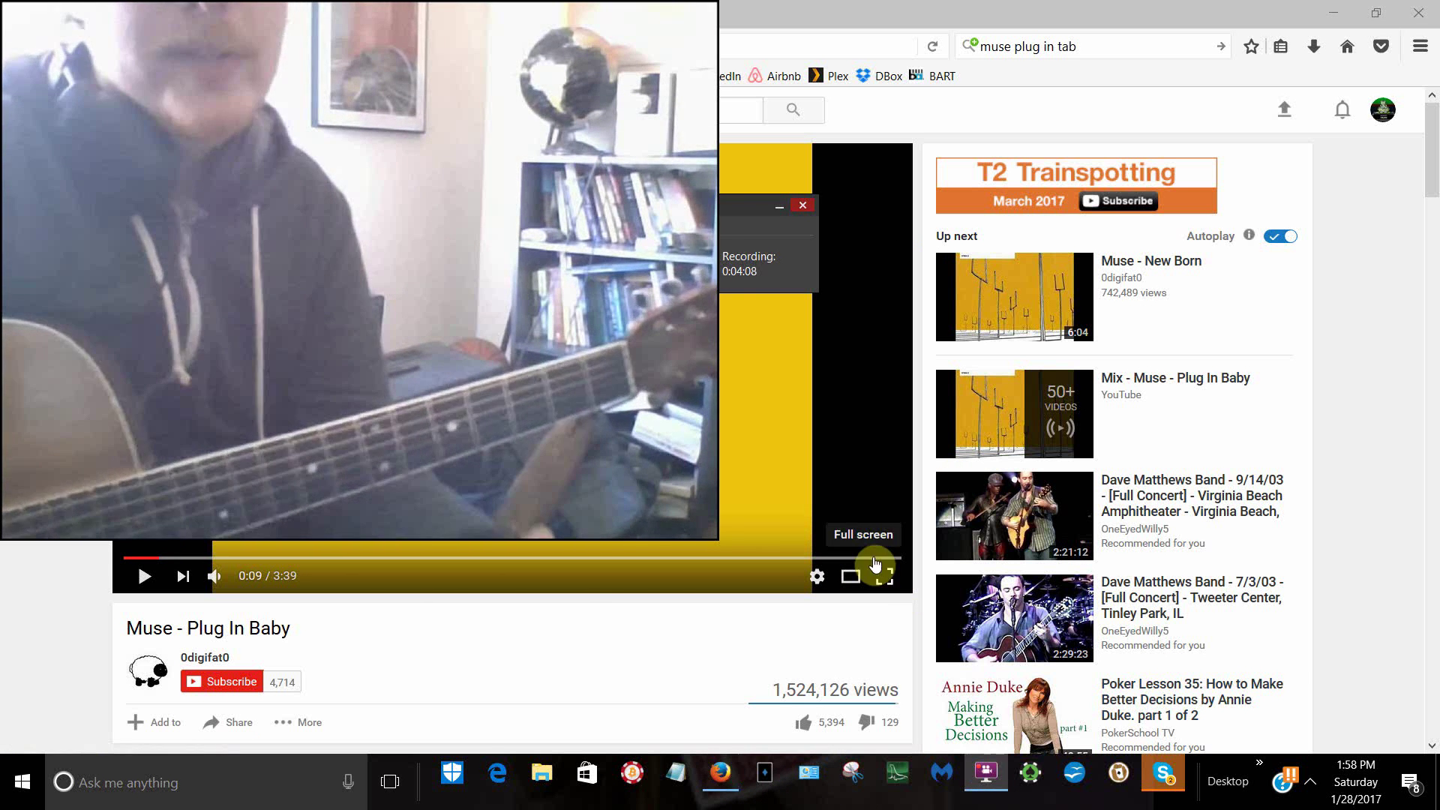